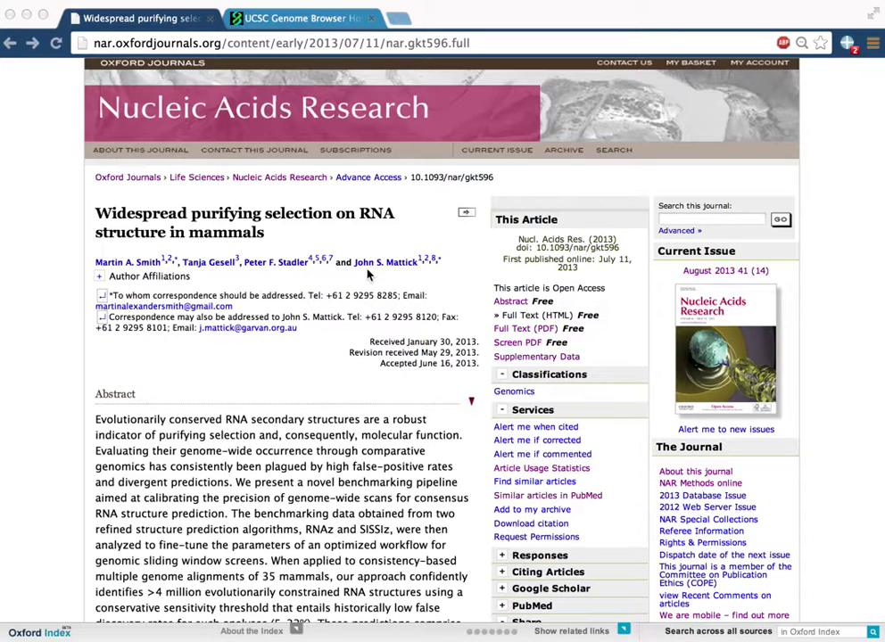
Return to the article's Figure 5 on MALAT1, then switch to the UCSC Genome Bioinformatics page.
left_click(31, 43)
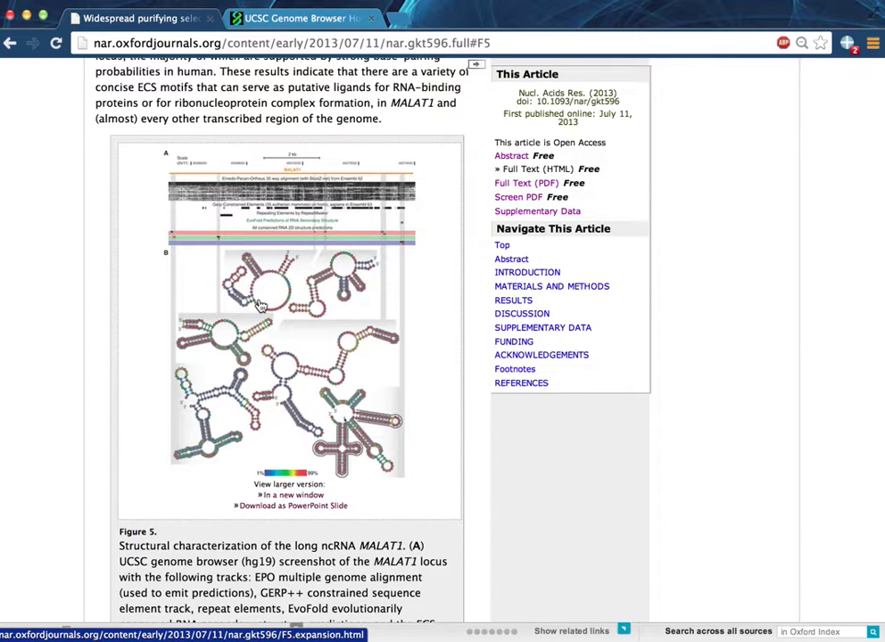
left_click(304, 25)
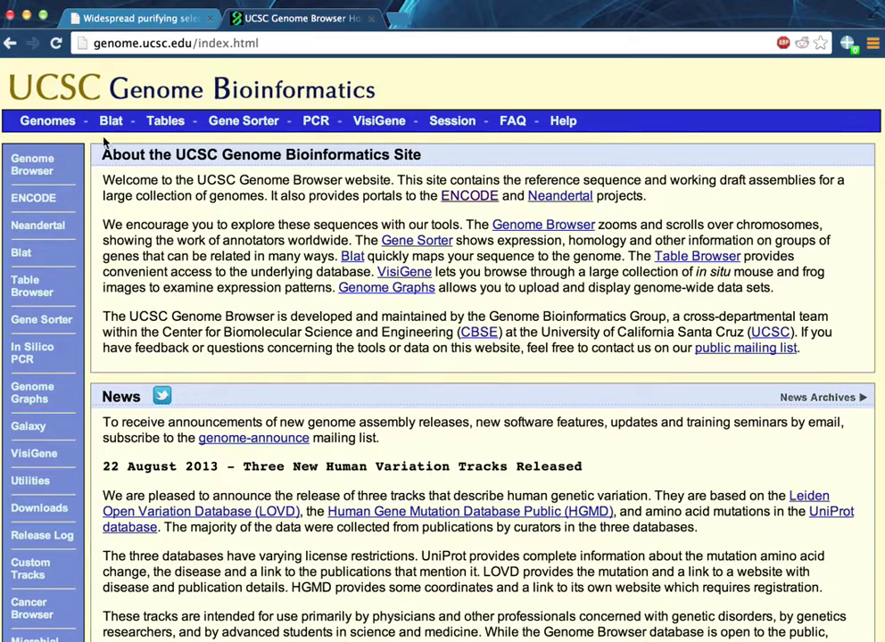
Go from the human genome Gateway to the Track Data Hubs page.
left_click(58, 123)
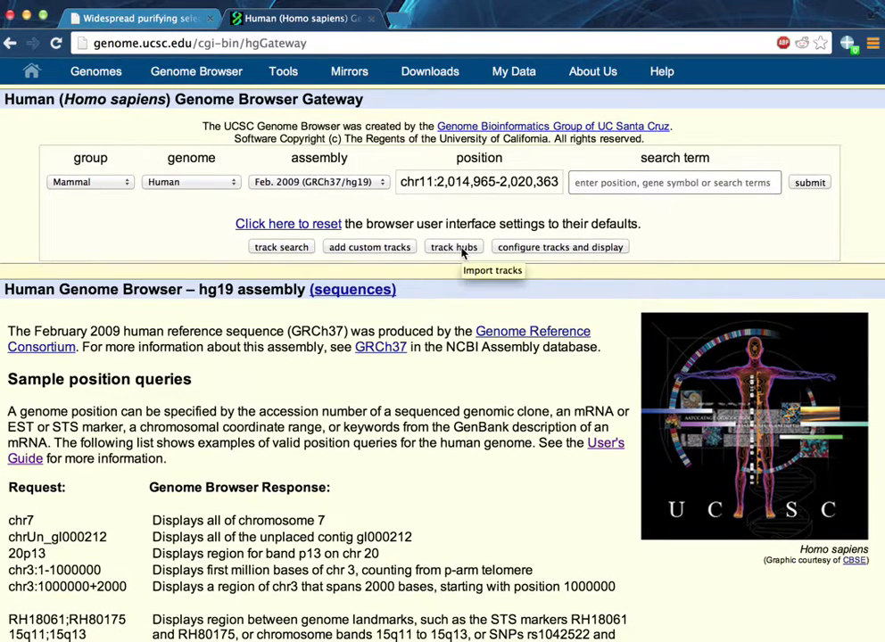
left_click(462, 248)
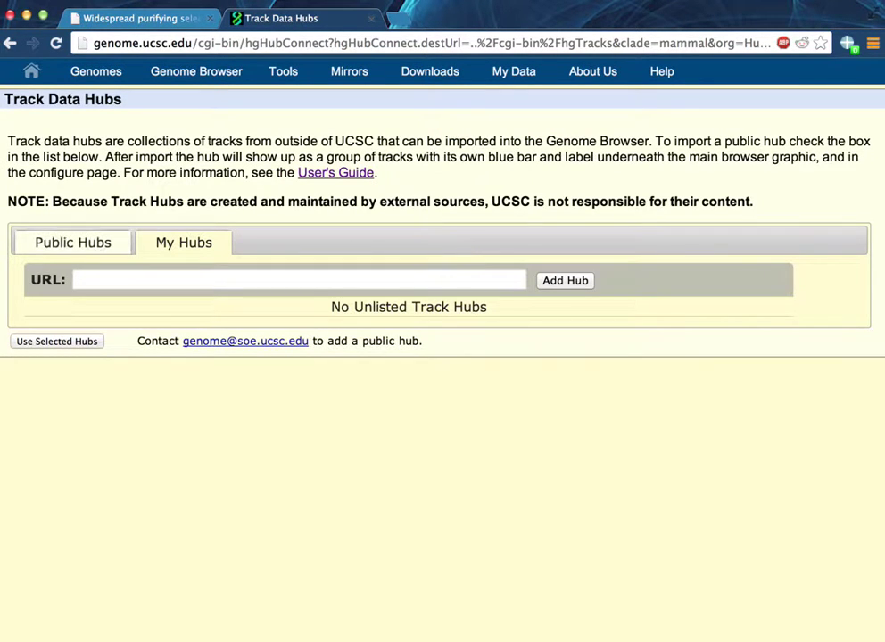
Review the Public Hubs list, then return to the My Hubs tab.
left_click(71, 250)
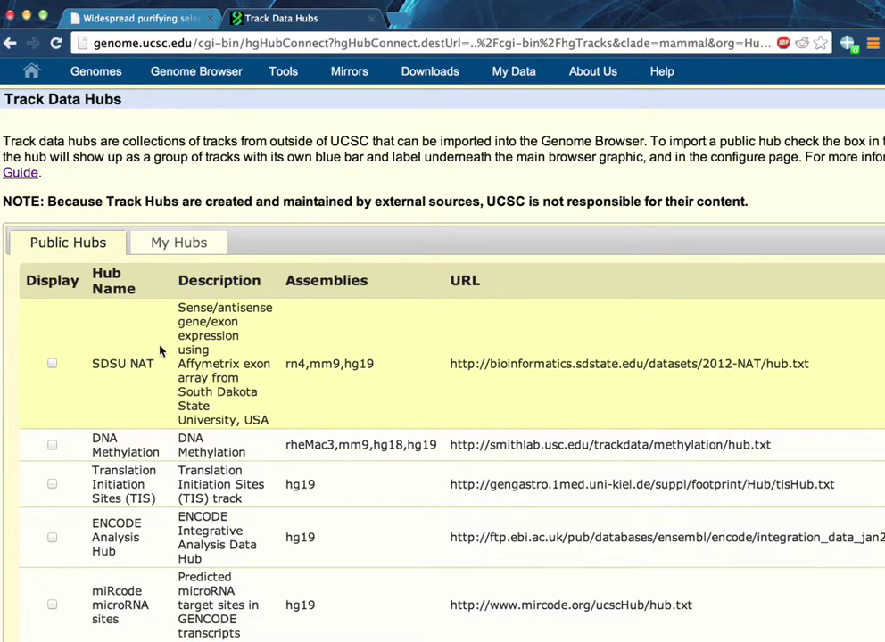
left_click(178, 250)
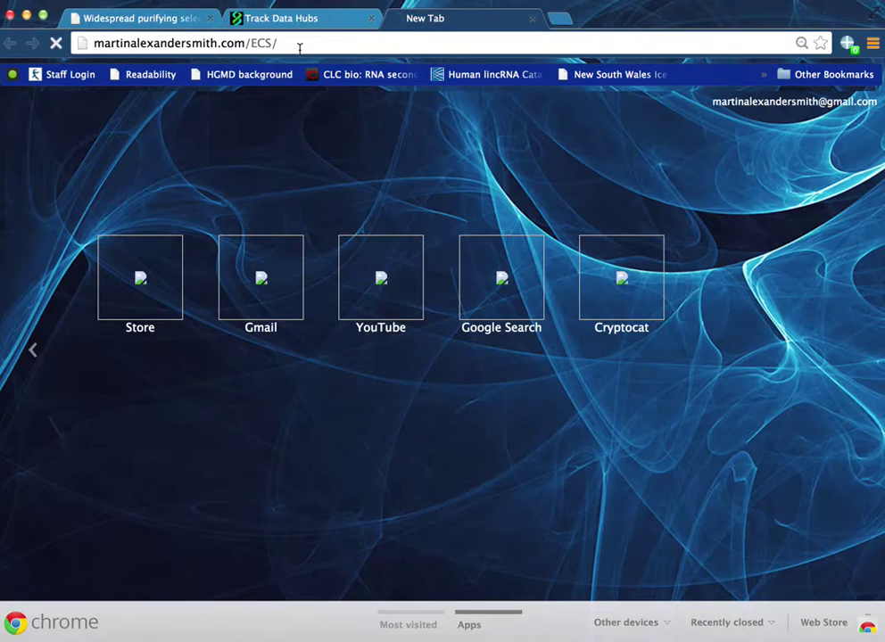
Open the ECS project website's UCSC track hub instructions page.
left_click(183, 25)
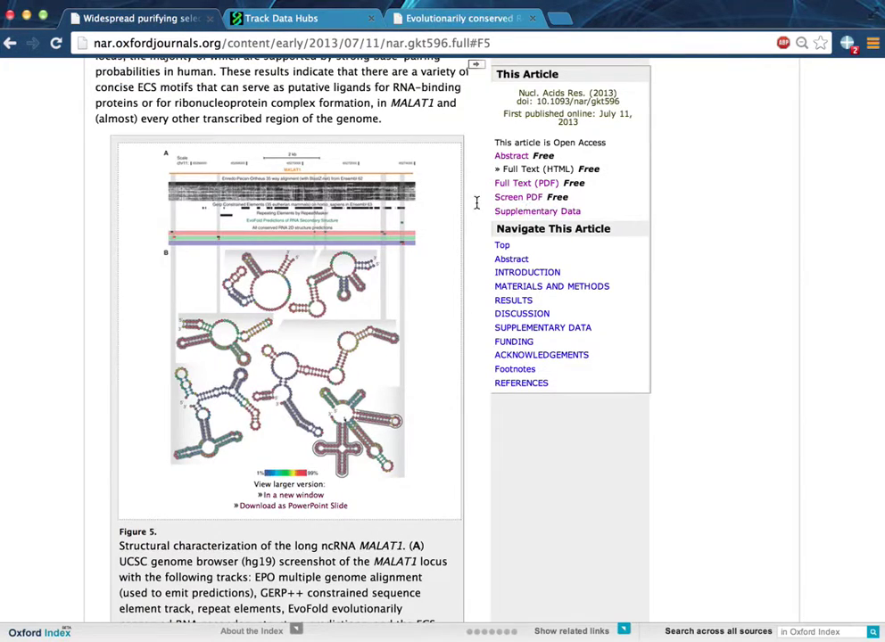
left_click(482, 18)
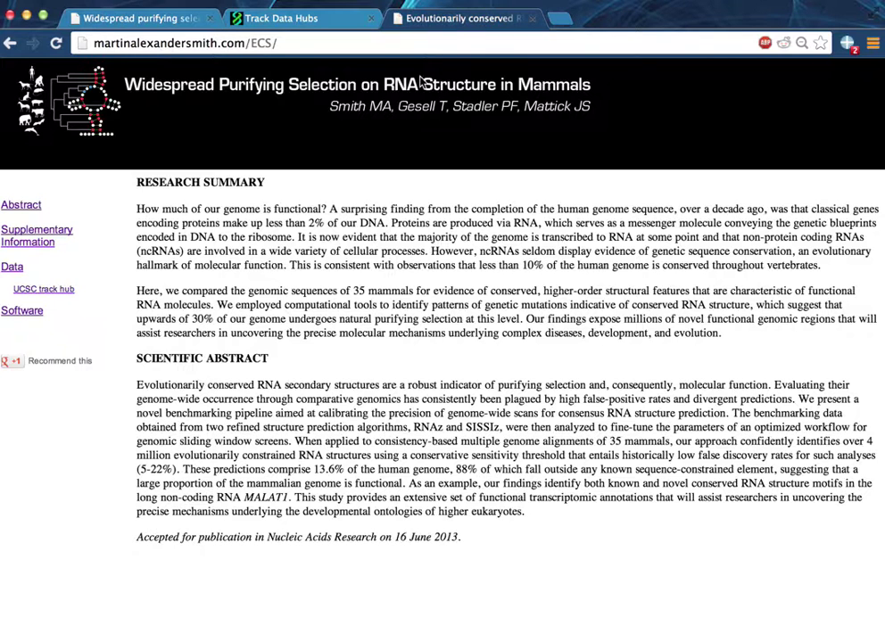
left_click(65, 292)
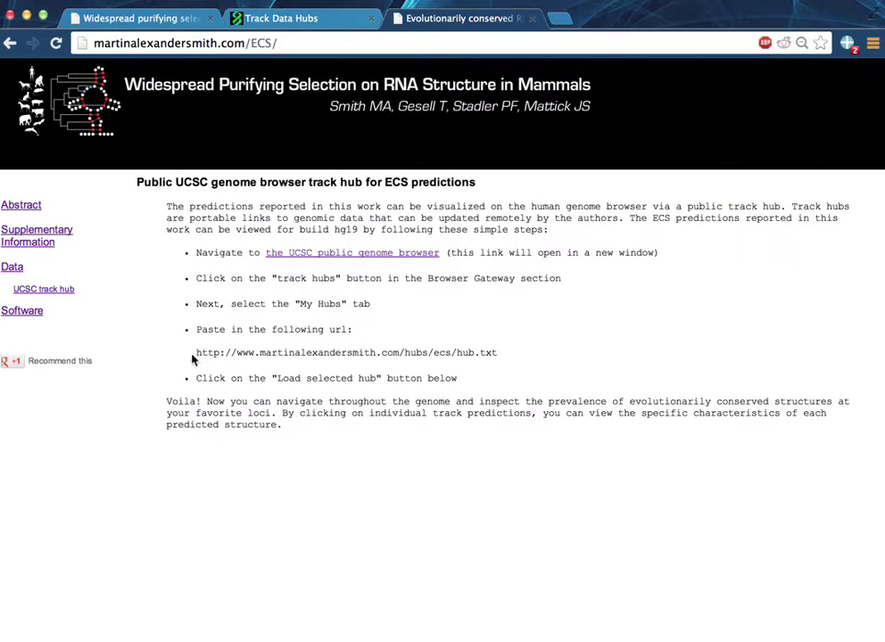
Select and copy the hub.txt URL from the instructions.
left_click_drag(198, 353, 498, 355)
right_click(510, 359)
left_click(514, 362)
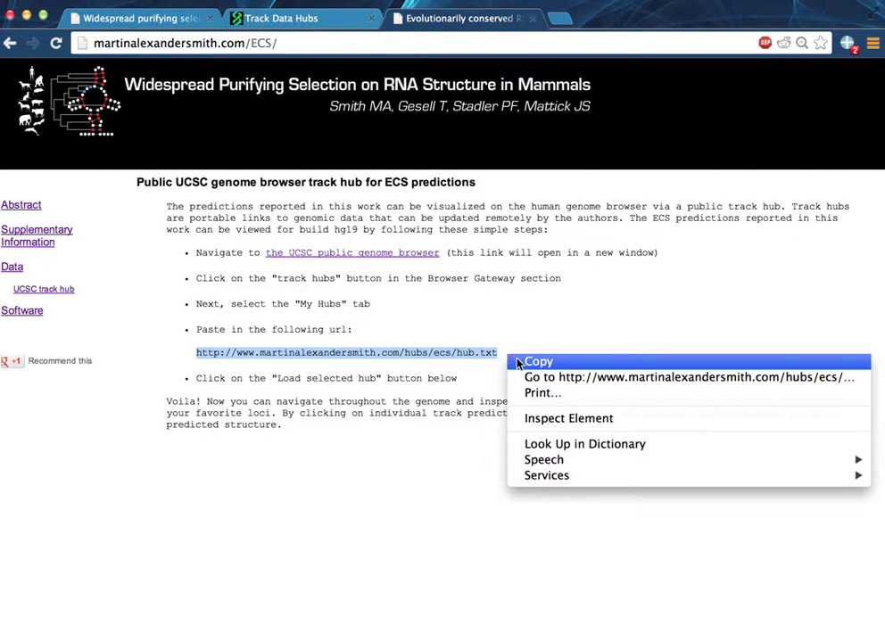
Paste the hub.txt URL into My Hubs, add the 2D_structures hub, and load it in hg19.
left_click(326, 21)
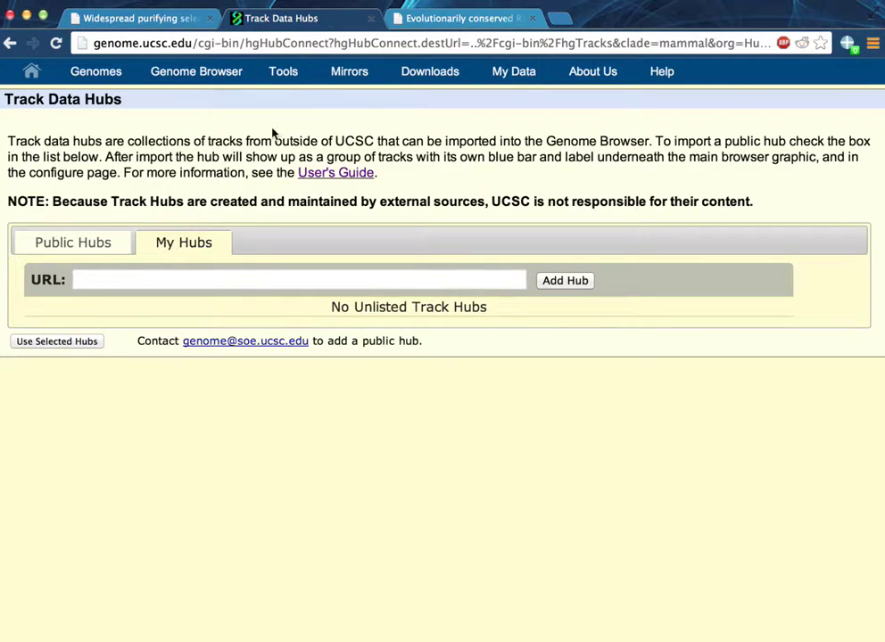
left_click(183, 288)
right_click(183, 288)
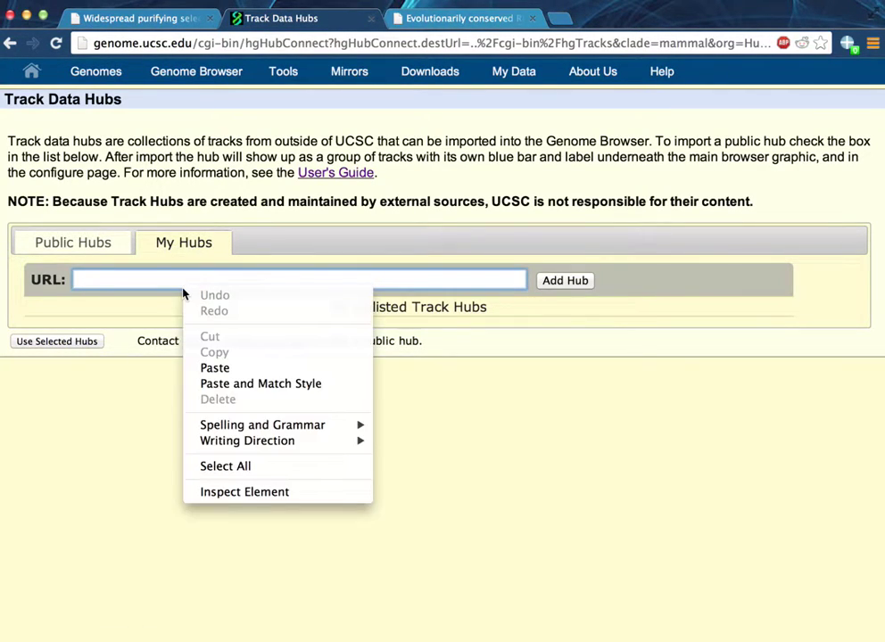
left_click(215, 367)
left_click(568, 281)
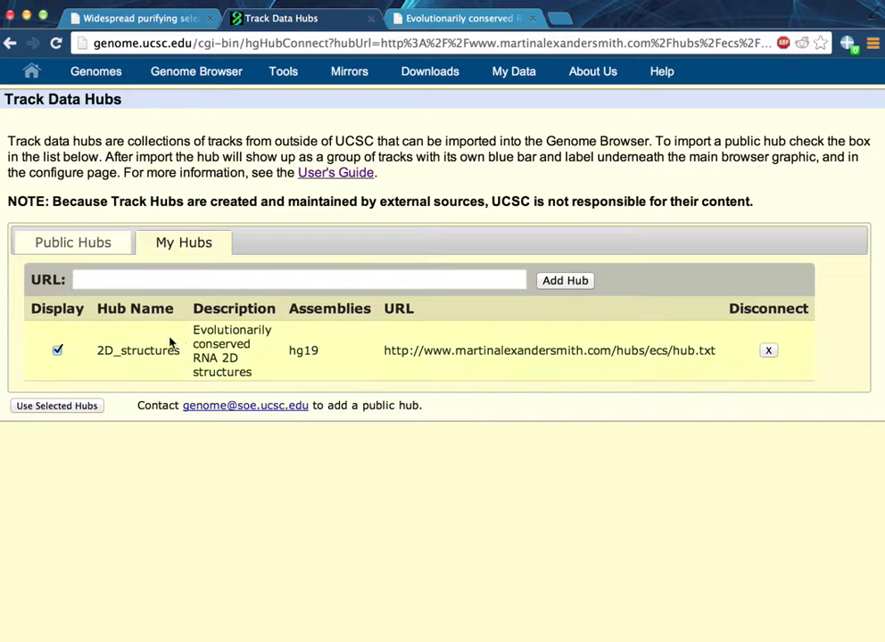
left_click(34, 407)
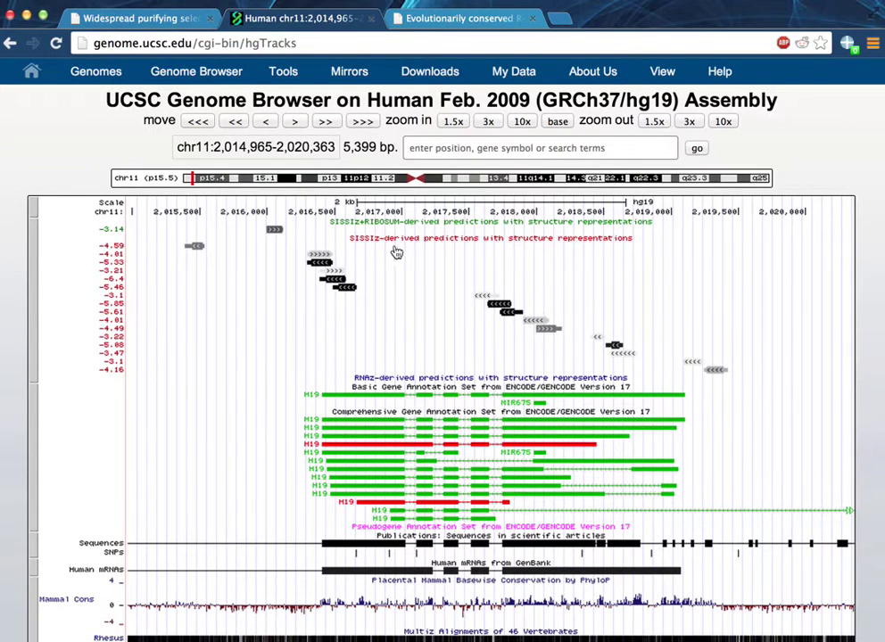
left_click(500, 144)
scroll(501, 144, "down", 2)
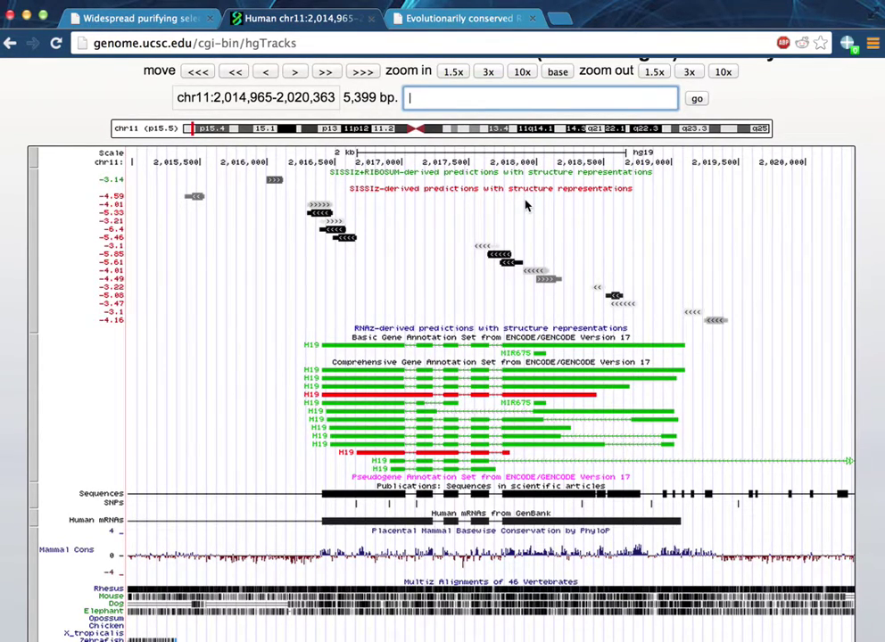
scroll(526, 205, "down", 5)
scroll(526, 205, "down", 10)
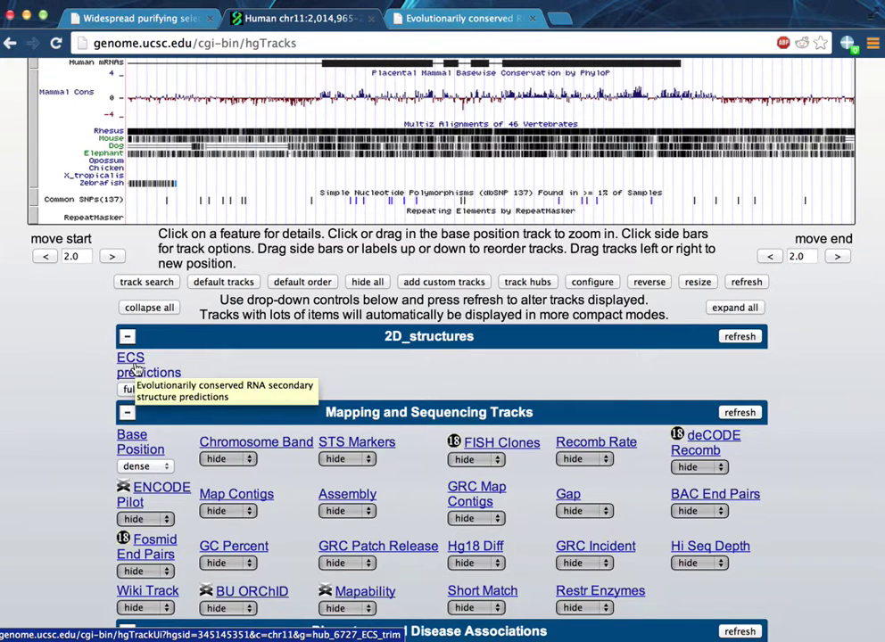
Open the ECS predictions settings, dismiss the battery alert, review the description, and apply.
left_click(136, 367)
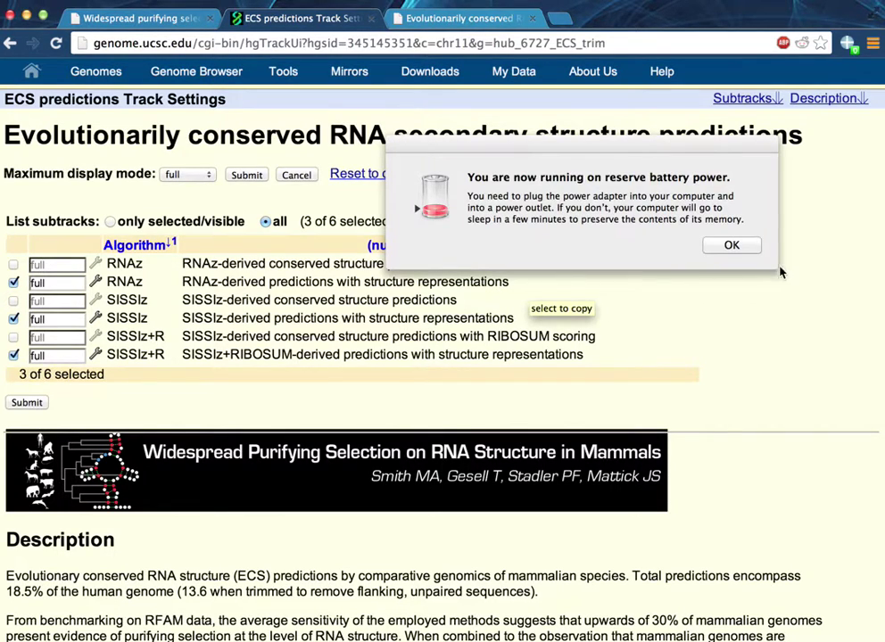
left_click(733, 247)
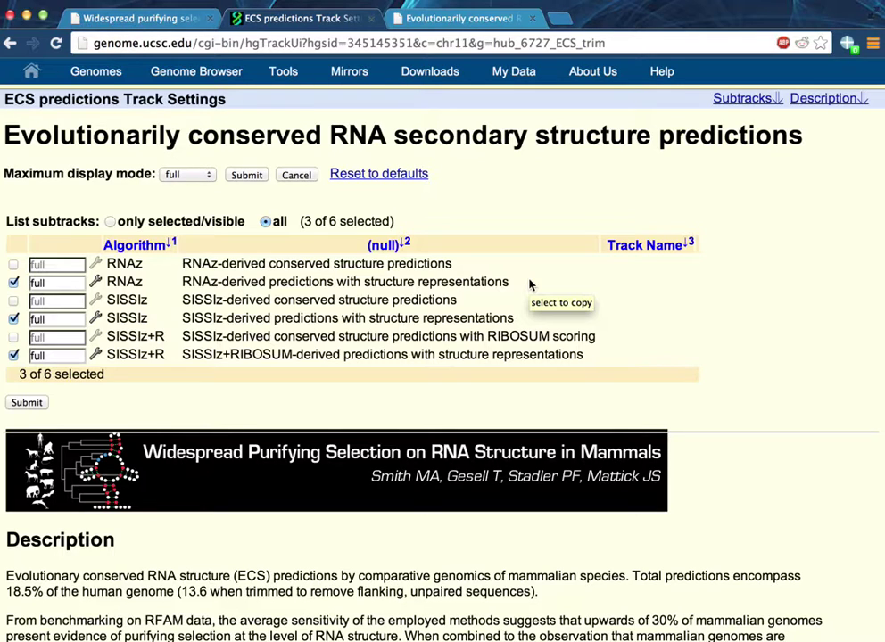
scroll(529, 285, "down", 3)
scroll(529, 285, "down", 10)
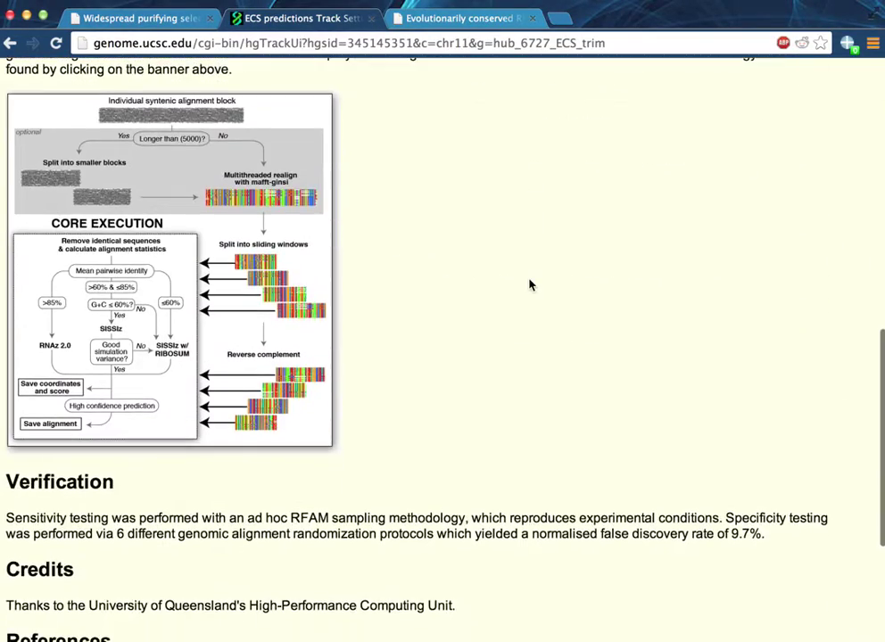
scroll(529, 285, "up", 15)
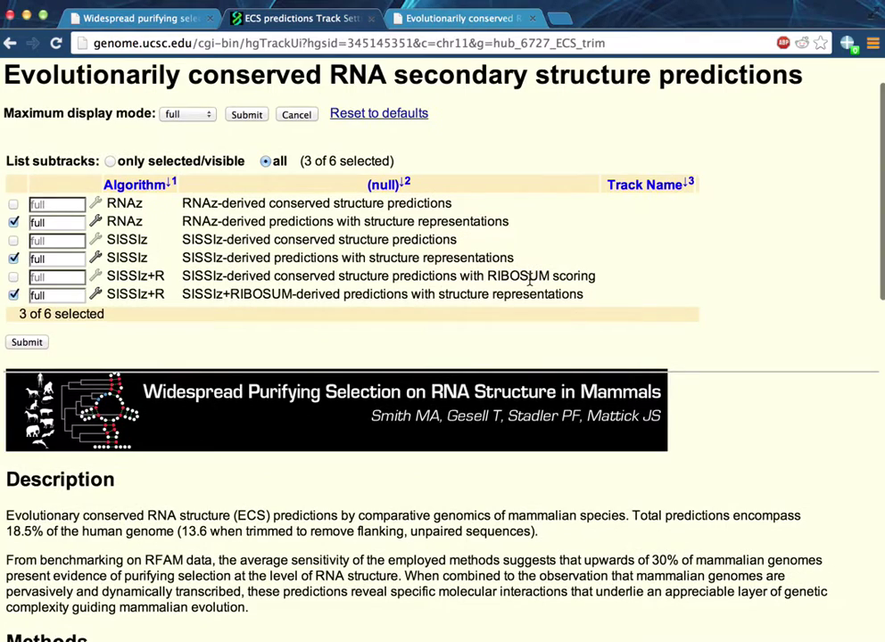
scroll(531, 282, "up", 1)
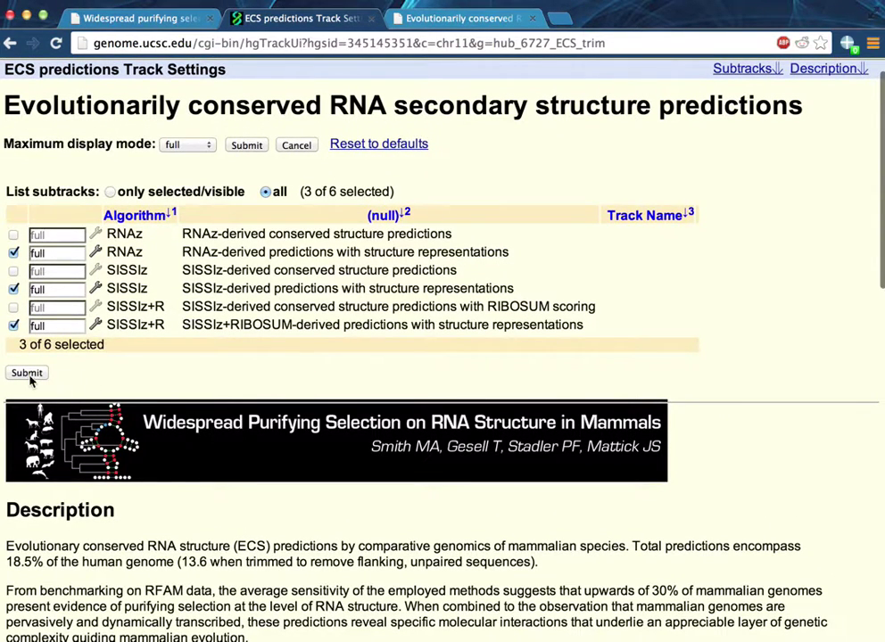
left_click(29, 375)
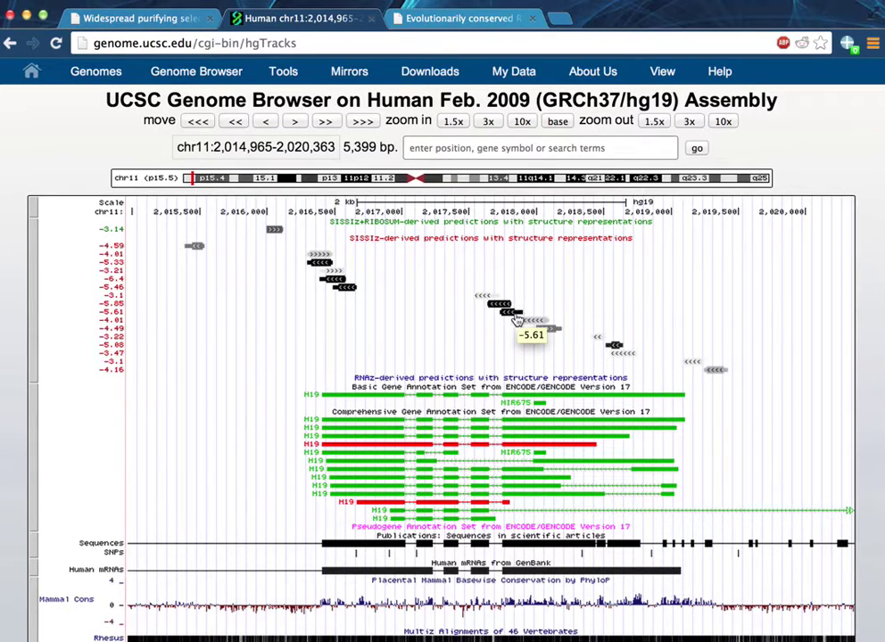
Open the -5.61 SISSIz prediction's structure page, scroll through it, and zoom in.
left_click(510, 320)
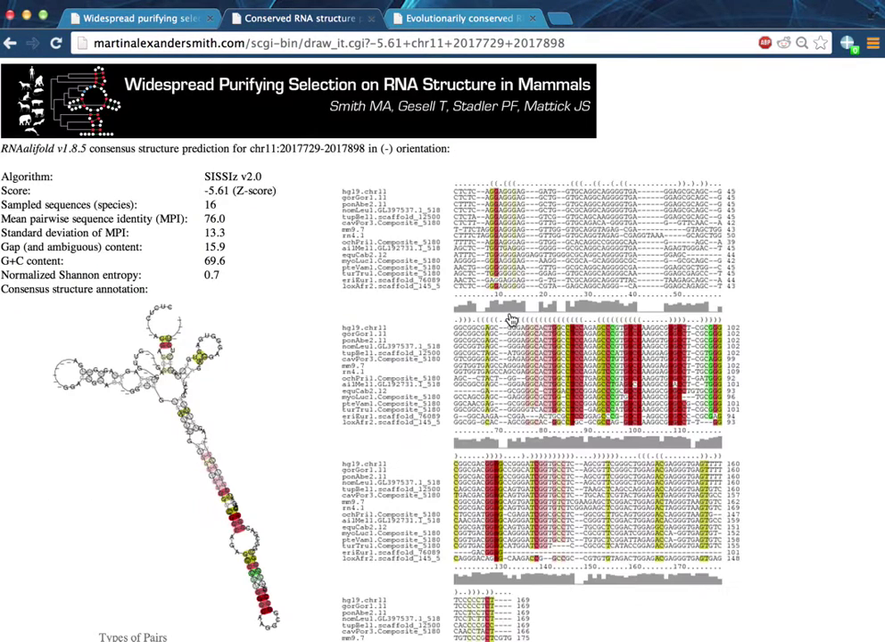
scroll(513, 316, "down", 2)
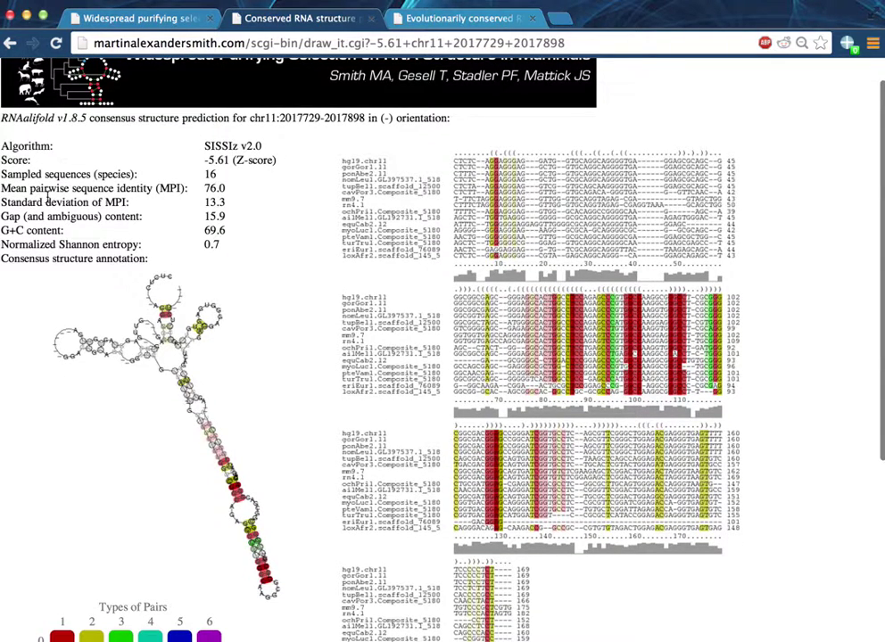
scroll(138, 181, "up", 2)
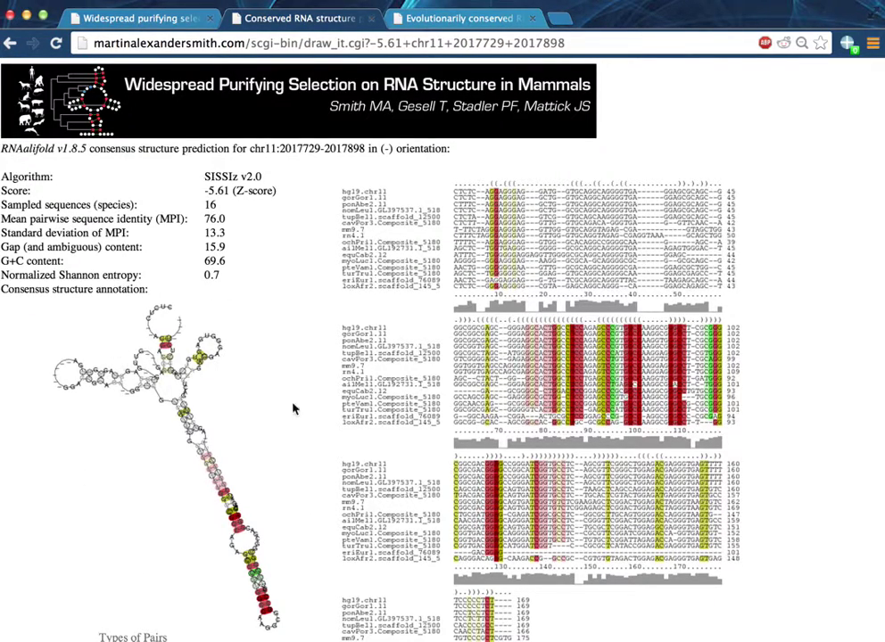
scroll(588, 312, "down", 2)
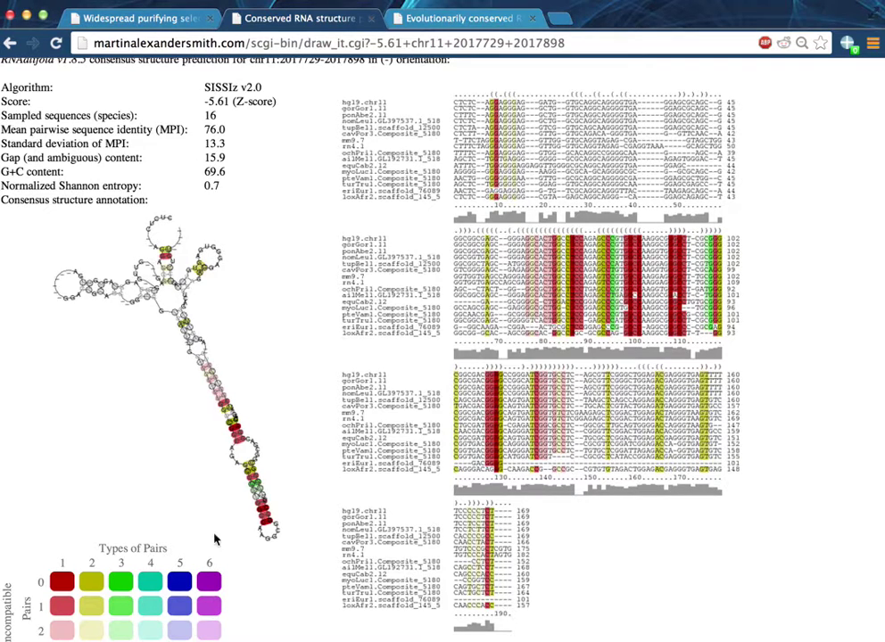
scroll(93, 568, "down", 2)
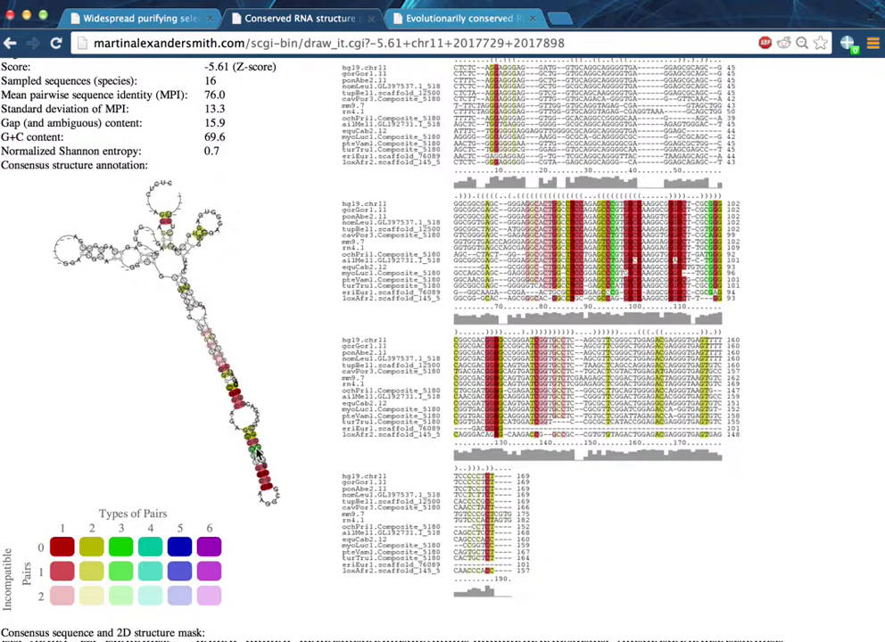
key("ctrl+plus")
key("ctrl+plus")
key("ctrl+plus")
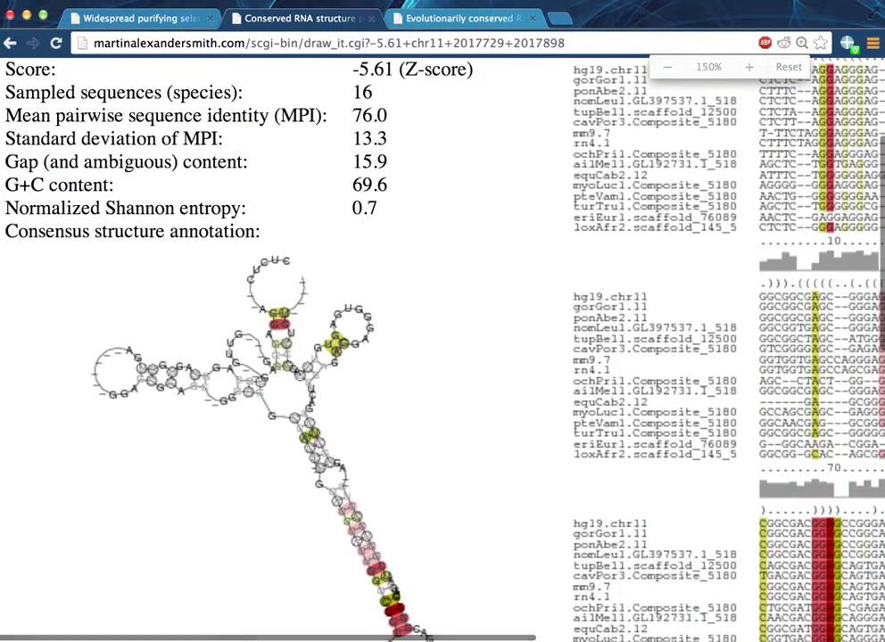
scroll(336, 513, "down", 3)
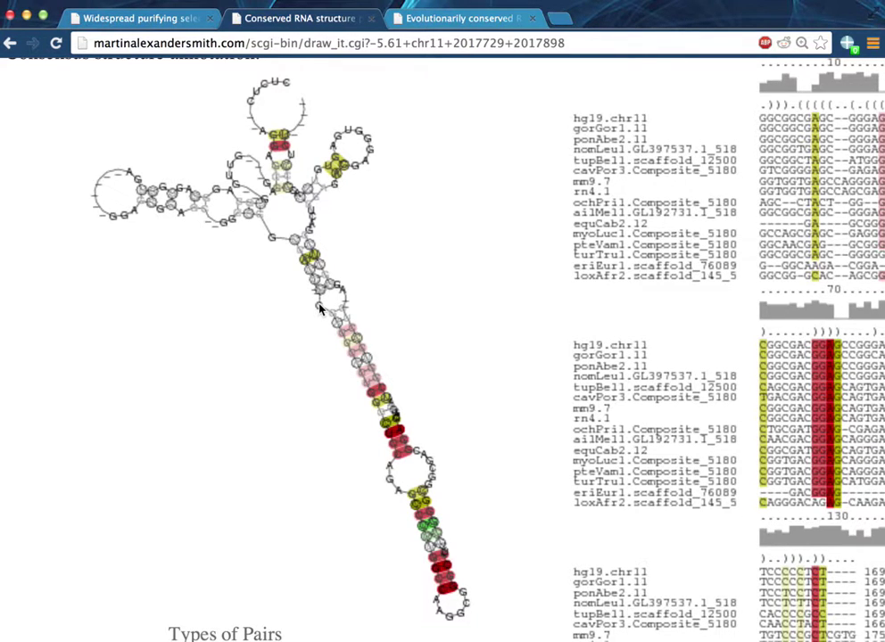
scroll(320, 308, "down", 4)
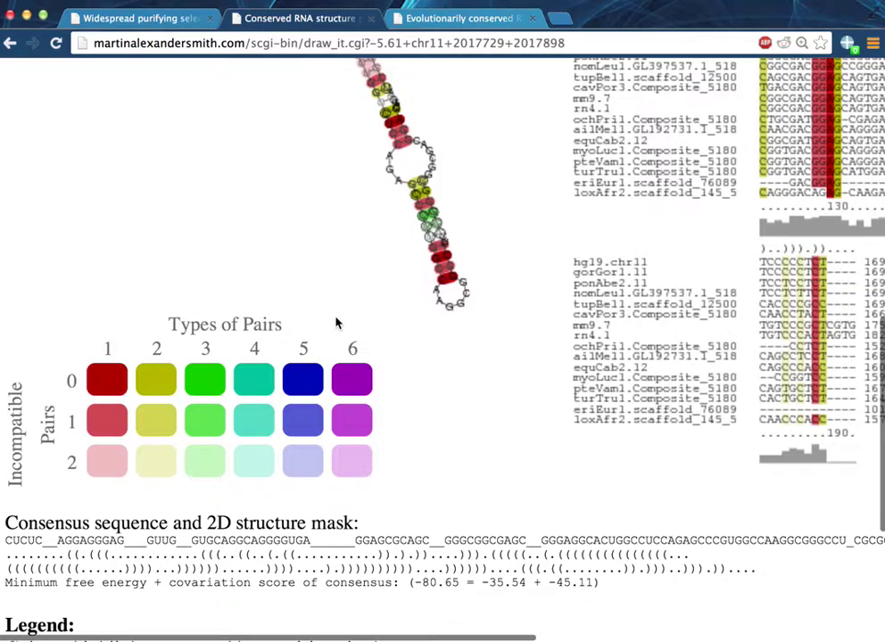
key("super+0")
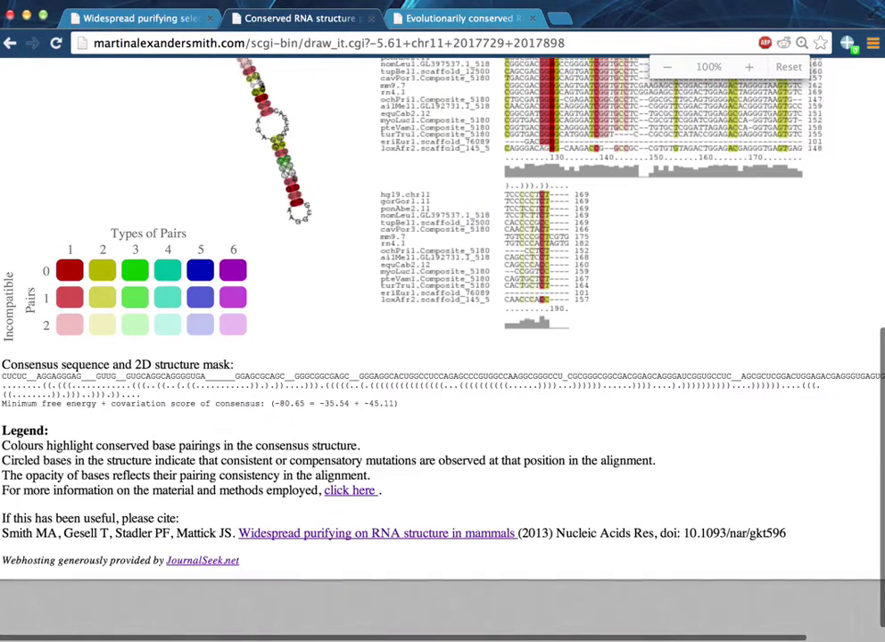
scroll(651, 300, "up", 3)
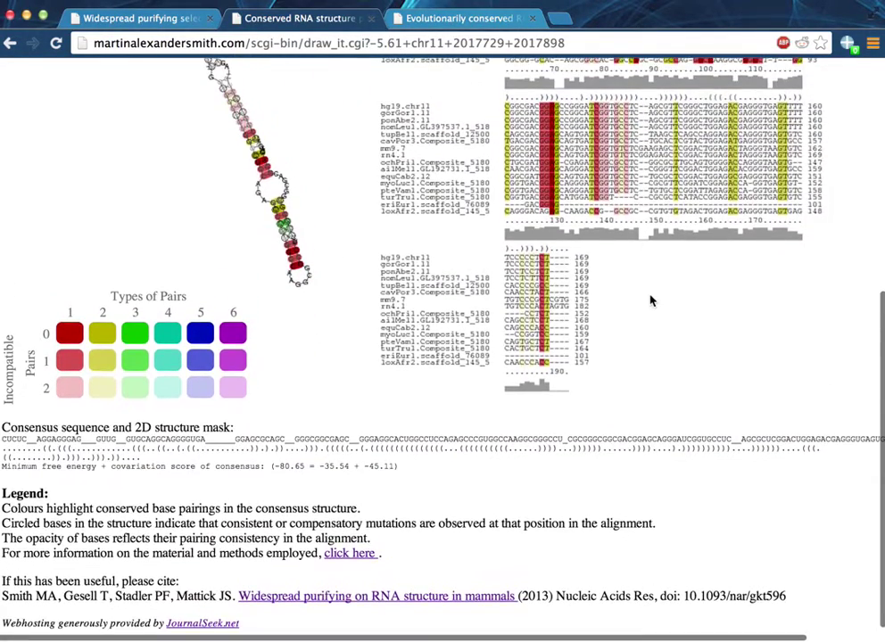
scroll(651, 300, "up", 3)
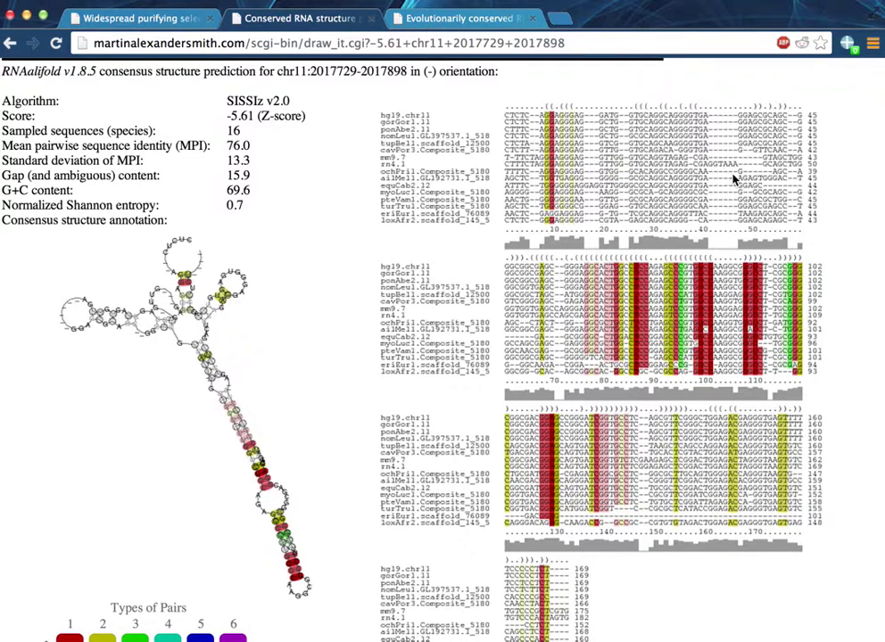
scroll(733, 180, "down", 5)
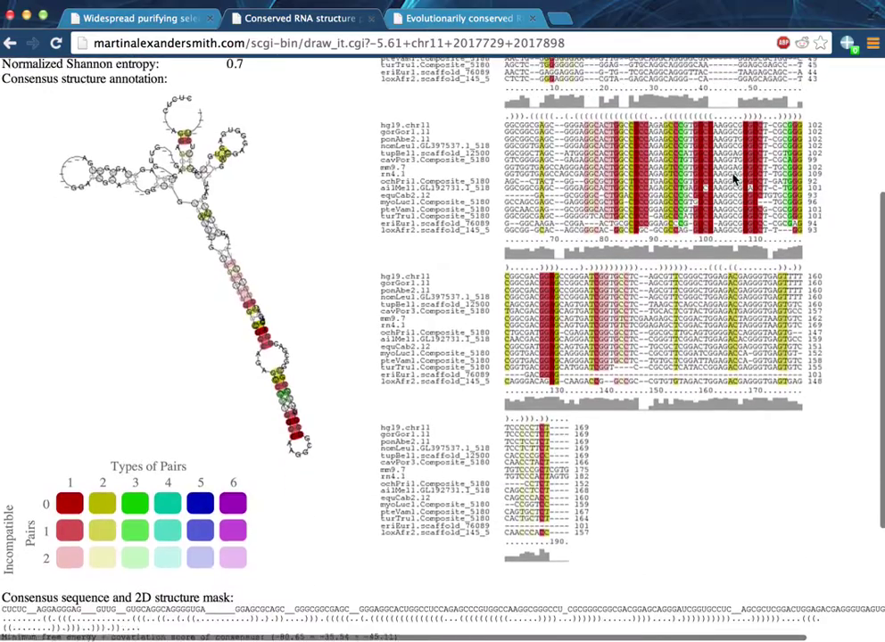
scroll(734, 181, "down", 2)
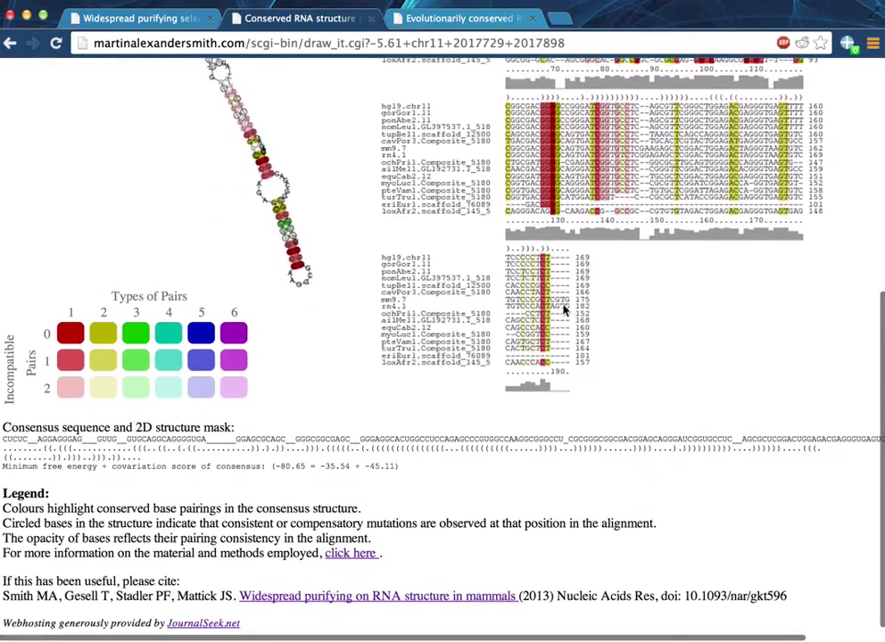
Highlight the consensus sequence, structure-mask line and 45.11 score, then swipe back to the browser.
triple_click(358, 438)
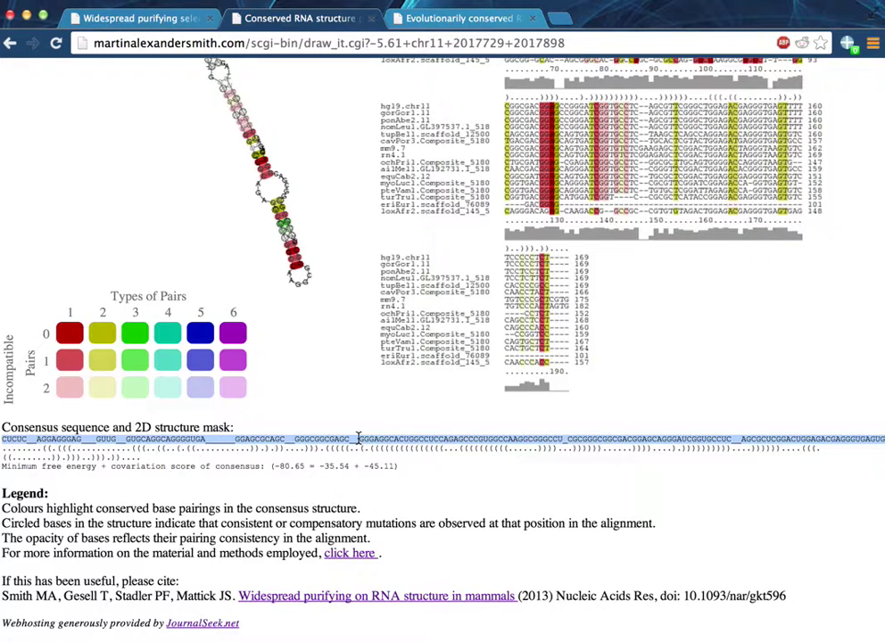
left_click(347, 448)
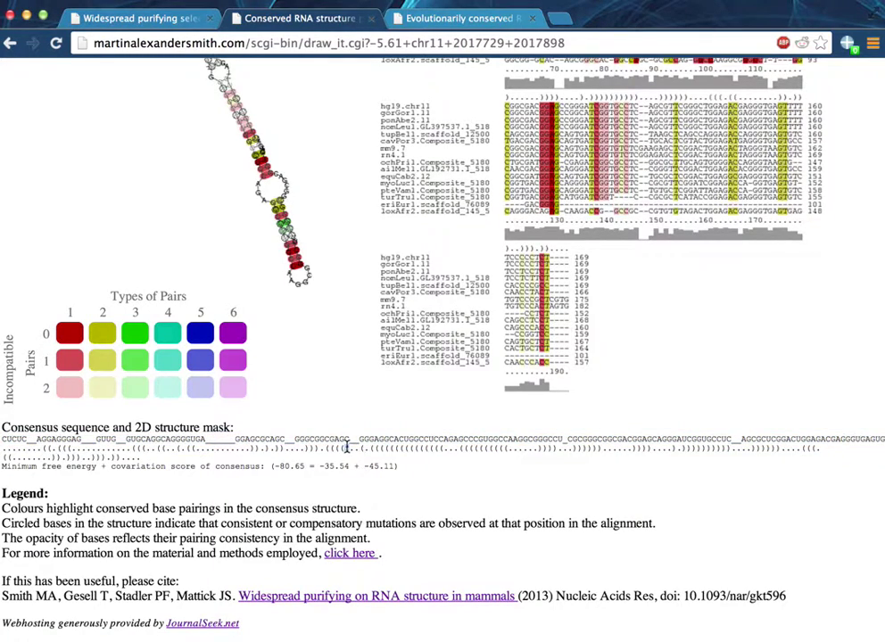
triple_click(347, 447)
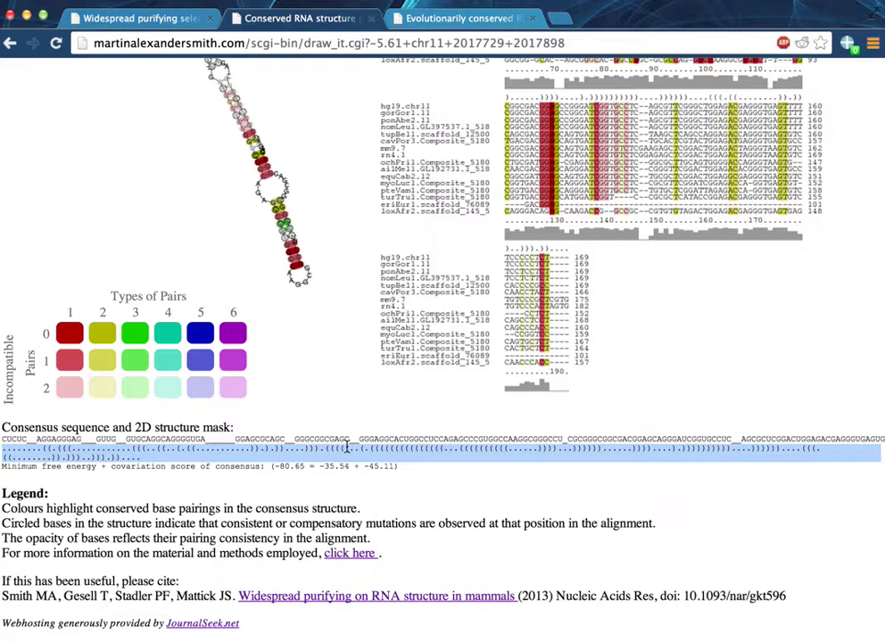
left_click(291, 468)
double_click(378, 466)
scroll(344, 495, "up", 5)
scroll(344, 495, "left", 5)
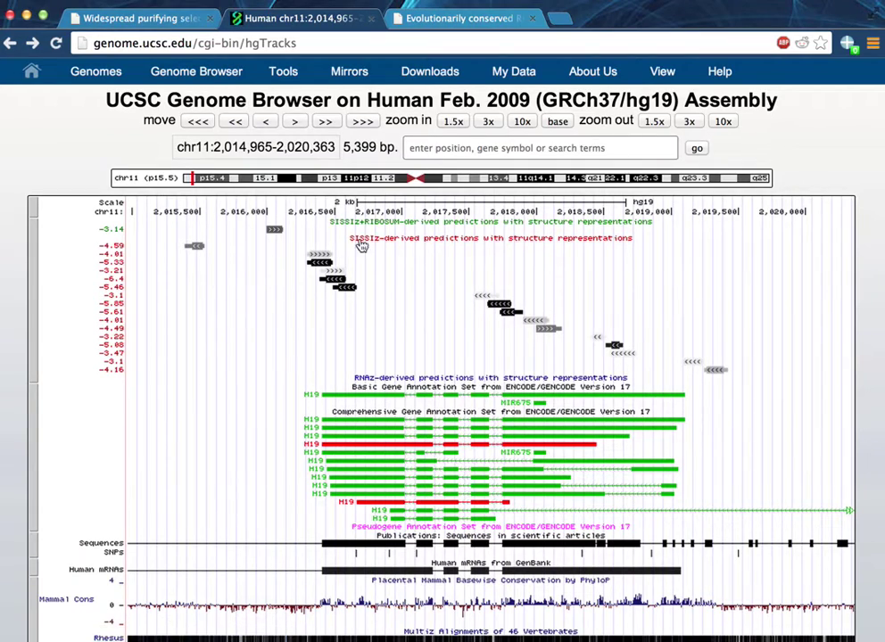
Jump to band 11p12 (chr11:42,141,865-42,713,926) and scroll down the prediction tracks.
left_click(367, 182)
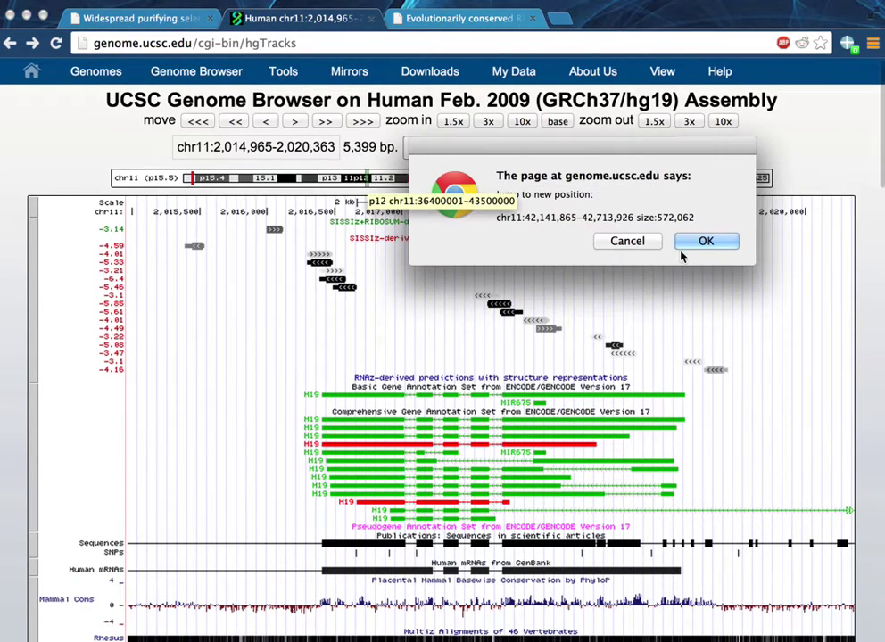
left_click(693, 242)
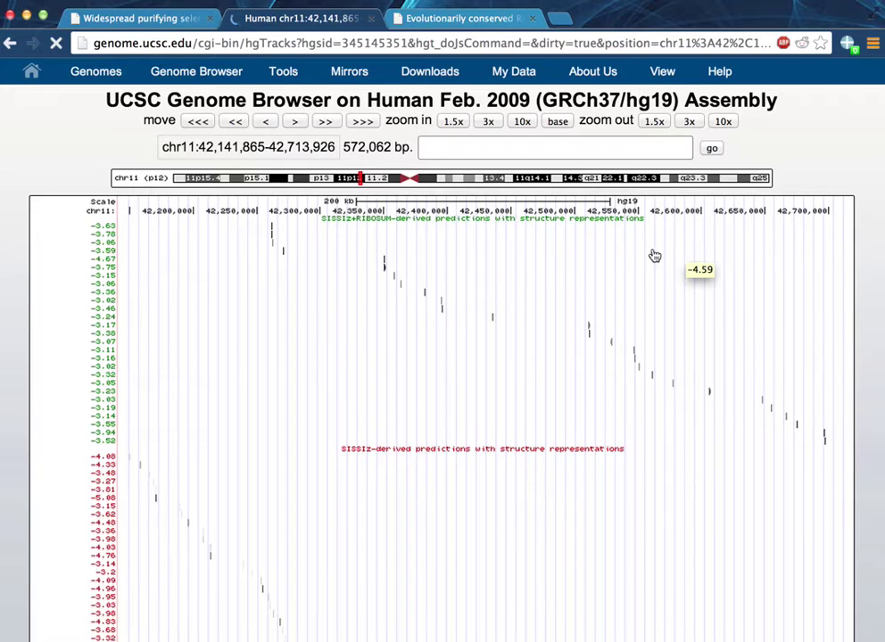
scroll(551, 275, "down", 10)
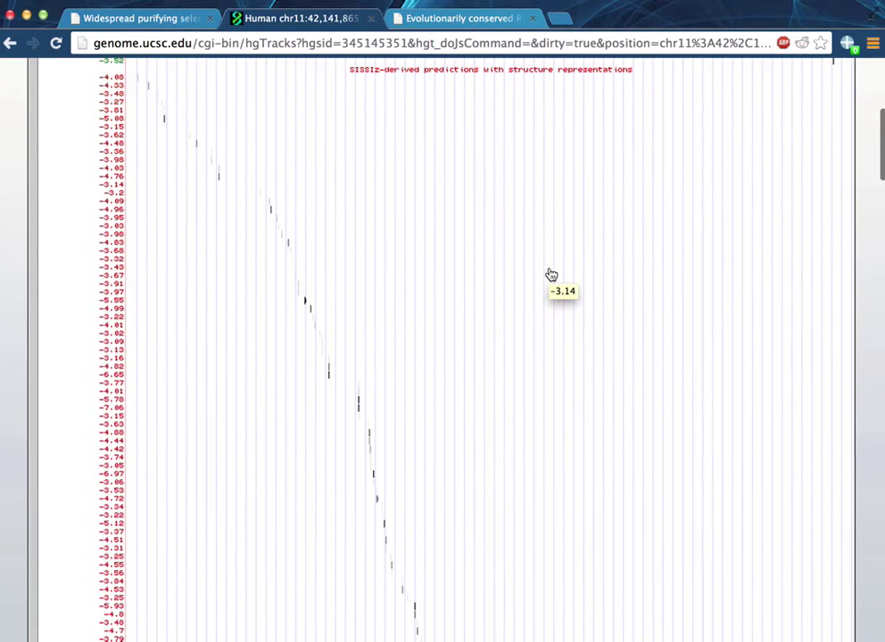